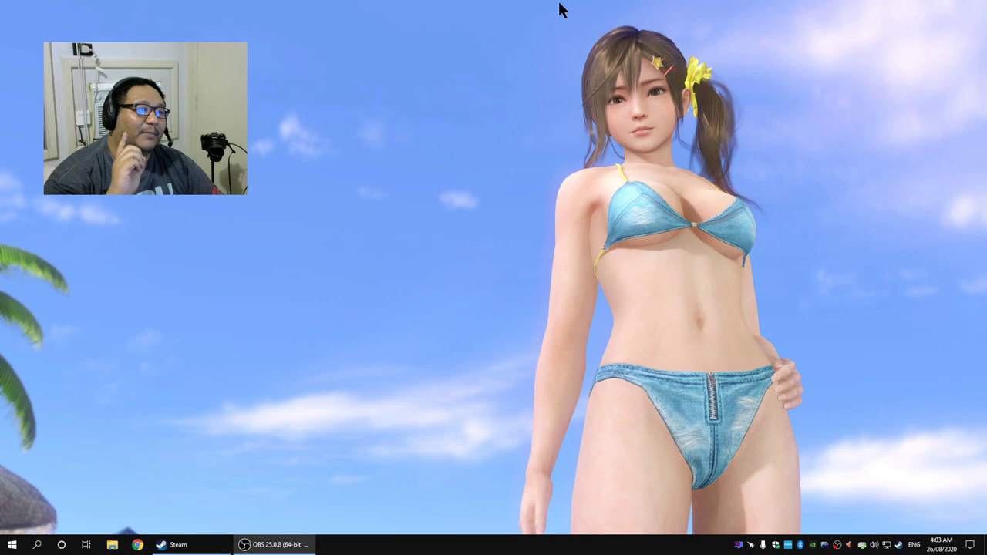
Open the Windows display settings, extend the desktop to display 2 and keep the changed display configuration
{"action": "right_click", "coordinate": [613, 139]}
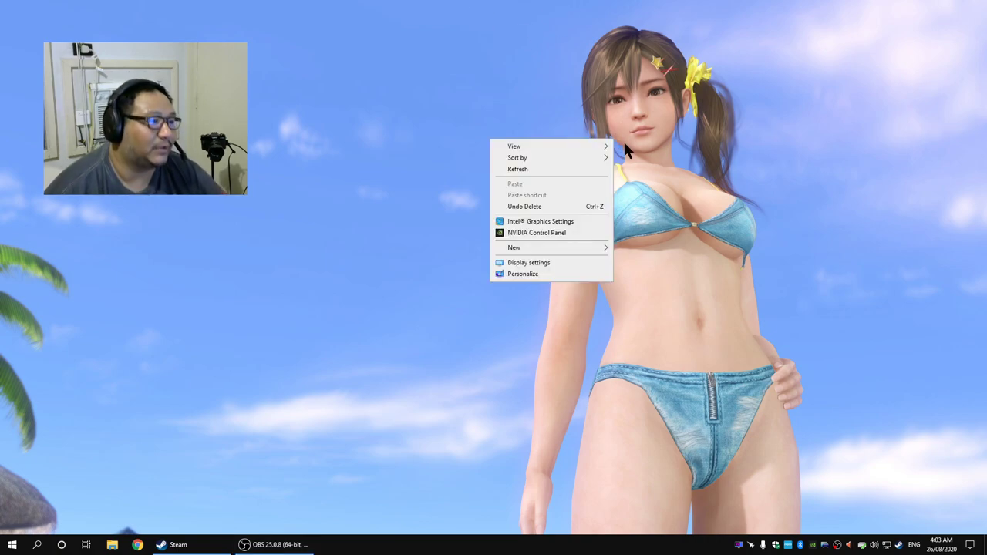
{"action": "left_click", "coordinate": [581, 262]}
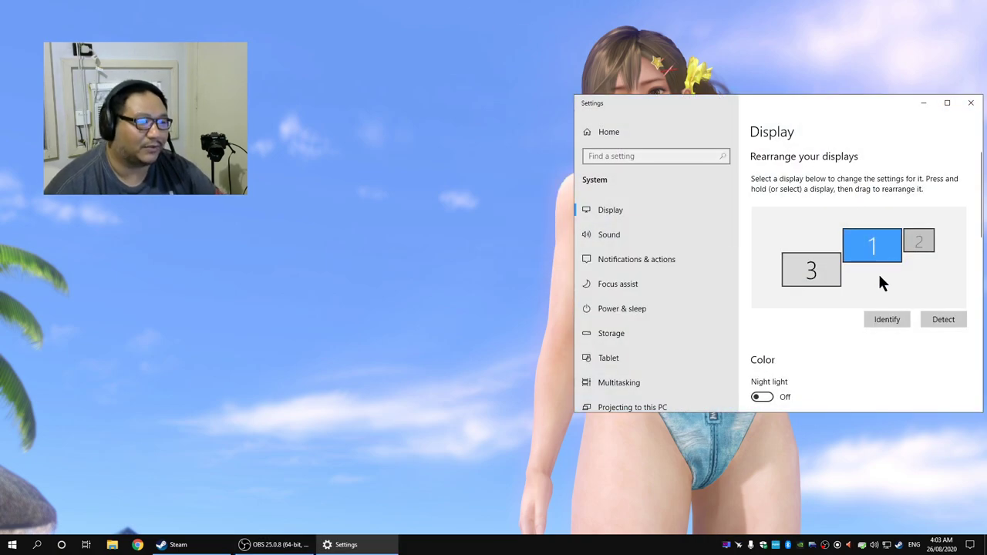
{"action": "left_click", "coordinate": [919, 245]}
{"action": "left_click_drag", "start_coordinate": [806, 101], "coordinate": [763, 77]}
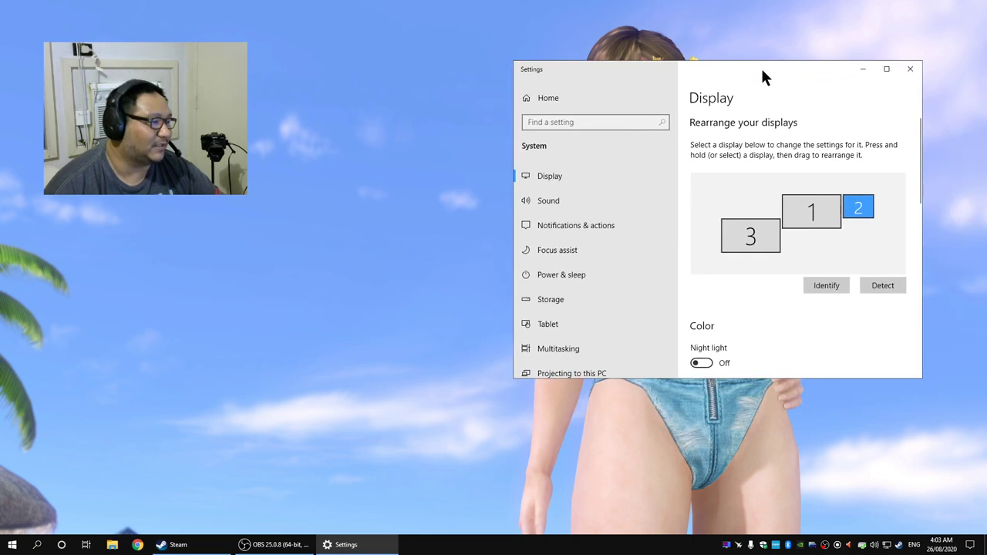
{"action": "scroll", "coordinate": [881, 305], "scroll_direction": "down", "scroll_amount": 3}
{"action": "scroll", "coordinate": [882, 310], "scroll_direction": "down", "scroll_amount": 3}
{"action": "left_click", "coordinate": [815, 304]}
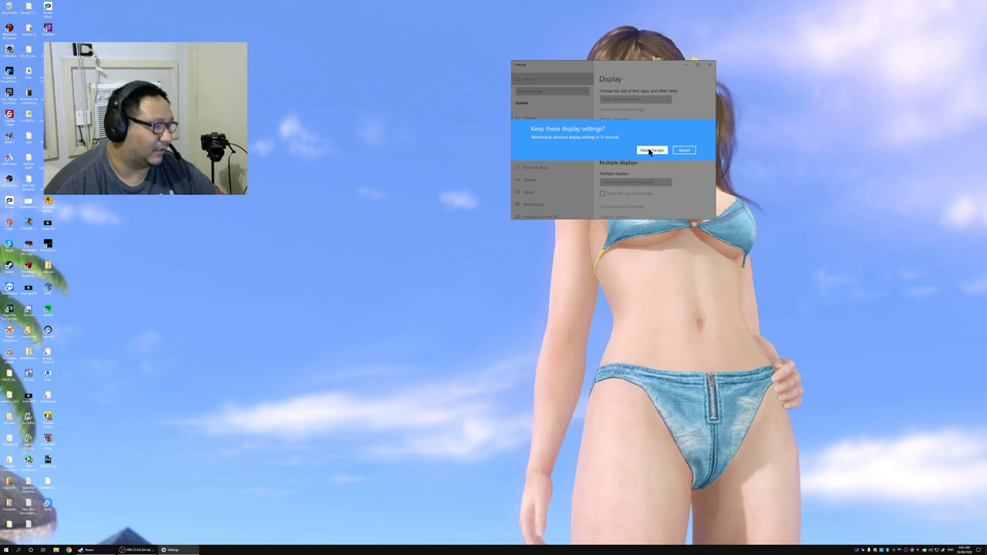
{"action": "left_click", "coordinate": [649, 151]}
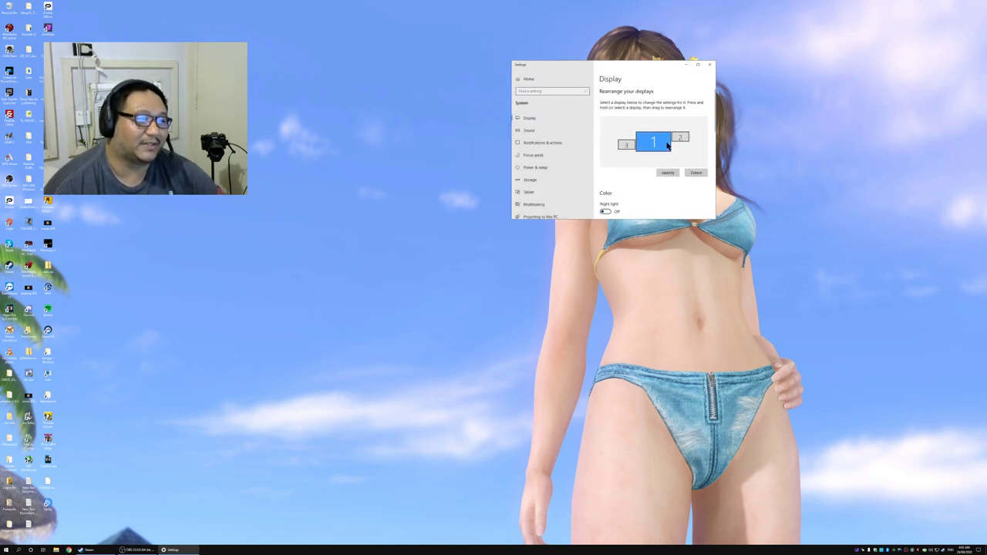
Set display 1's resolution to 1920 × 1080 and close the display settings
{"action": "scroll", "coordinate": [680, 163], "scroll_direction": "down", "scroll_amount": 3}
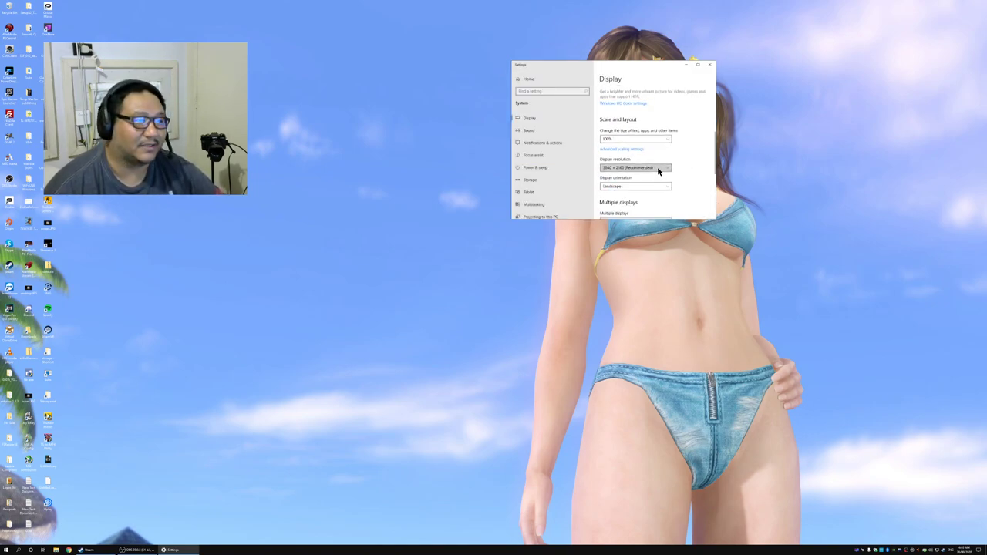
{"action": "left_click", "coordinate": [656, 167]}
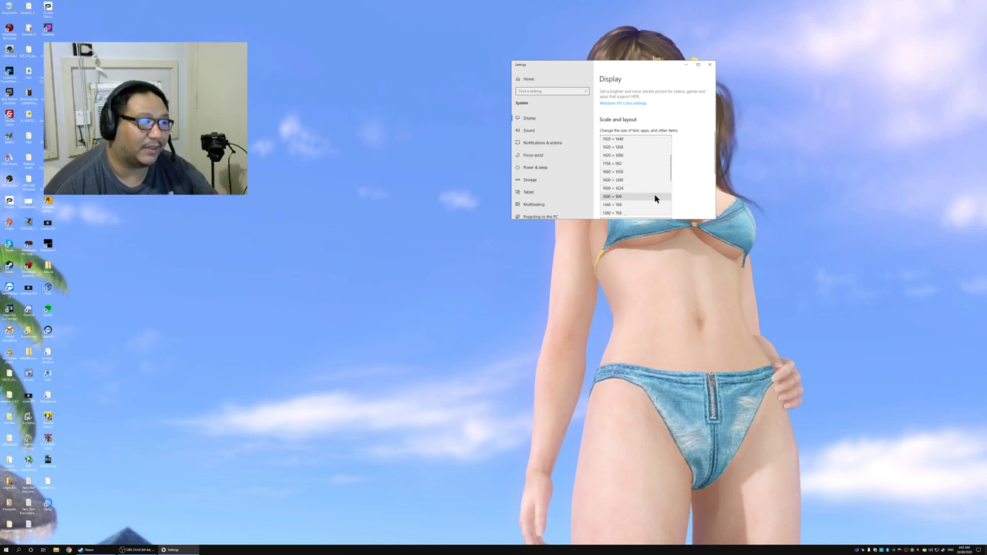
{"action": "scroll", "coordinate": [662, 188], "scroll_direction": "down", "scroll_amount": 2}
{"action": "scroll", "coordinate": [662, 185], "scroll_direction": "up", "scroll_amount": 3}
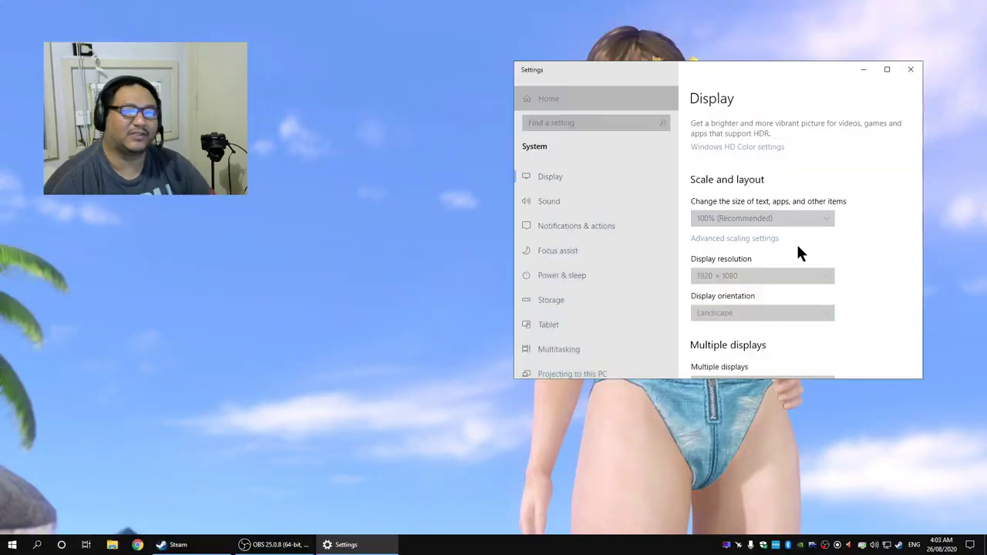
{"action": "left_click", "coordinate": [910, 70]}
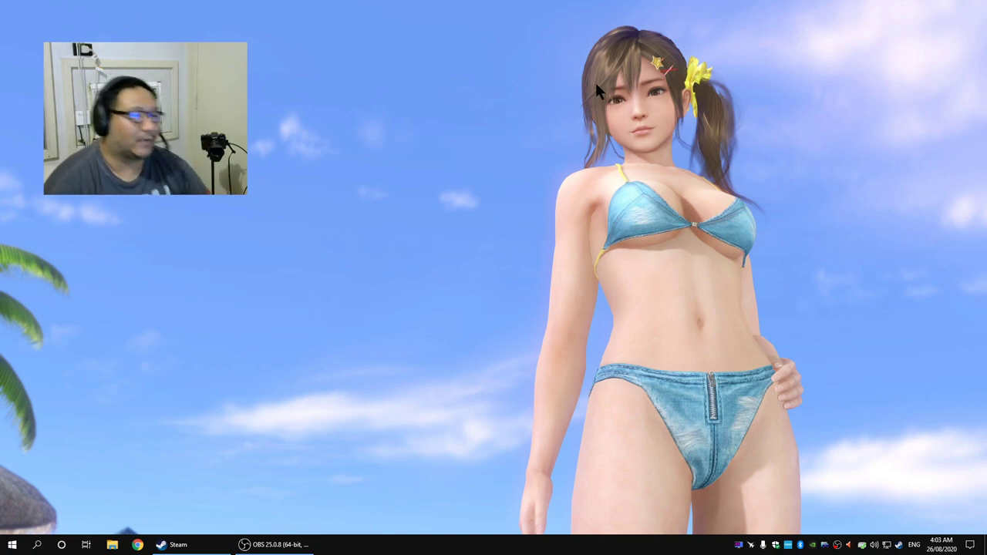
Open NVIDIA Control Panel and enable spanning displays with Surround
{"action": "right_click", "coordinate": [482, 106]}
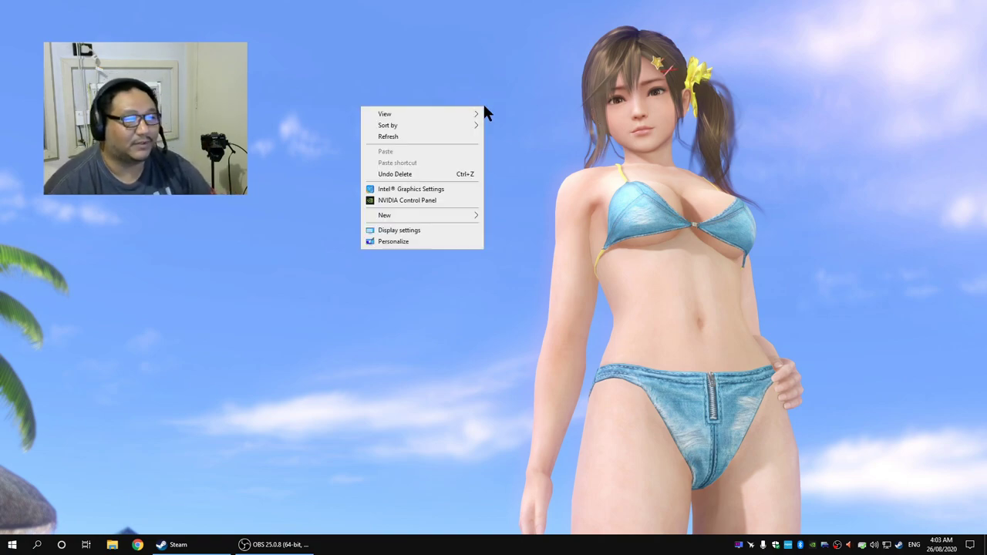
{"action": "left_click", "coordinate": [445, 200]}
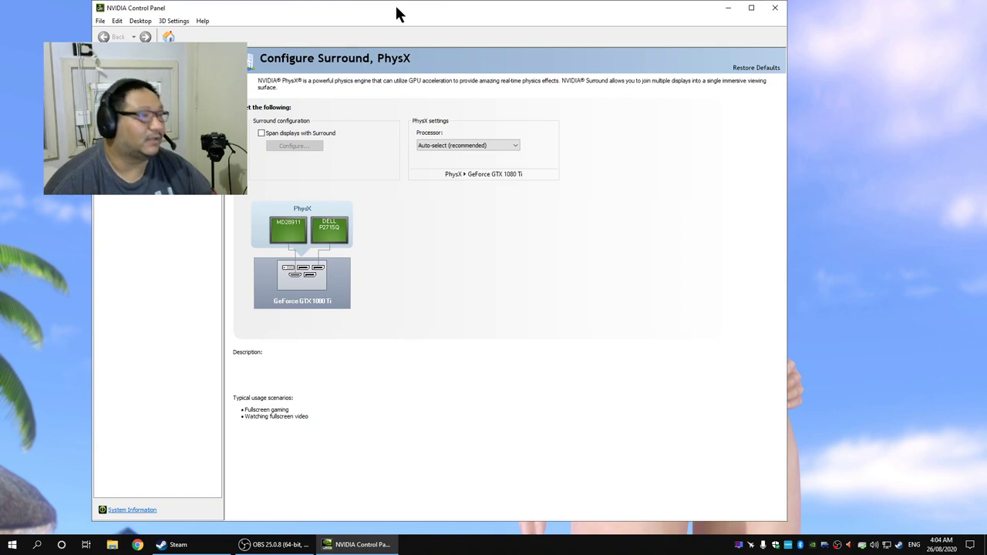
{"action": "left_click_drag", "start_coordinate": [363, 11], "coordinate": [543, 17]}
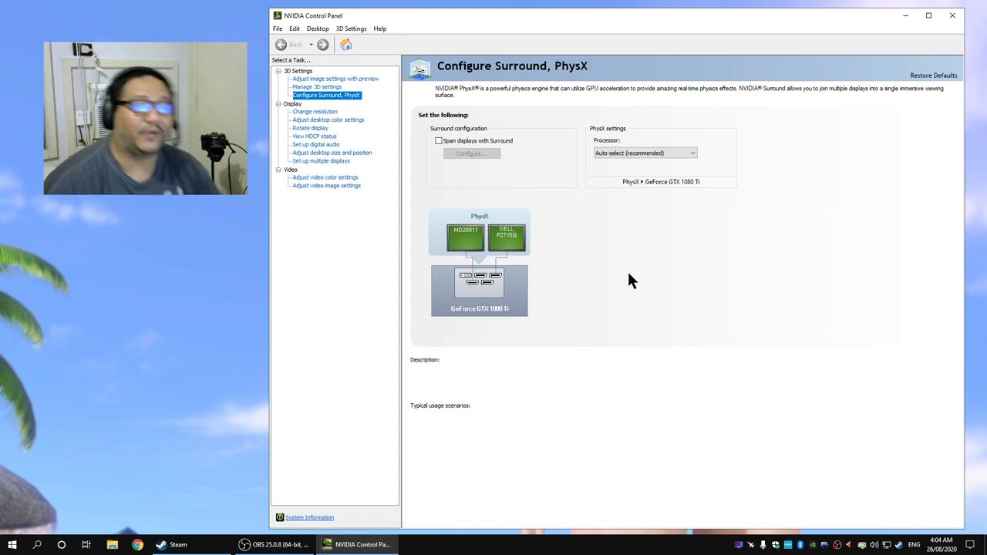
{"action": "left_click", "coordinate": [497, 141]}
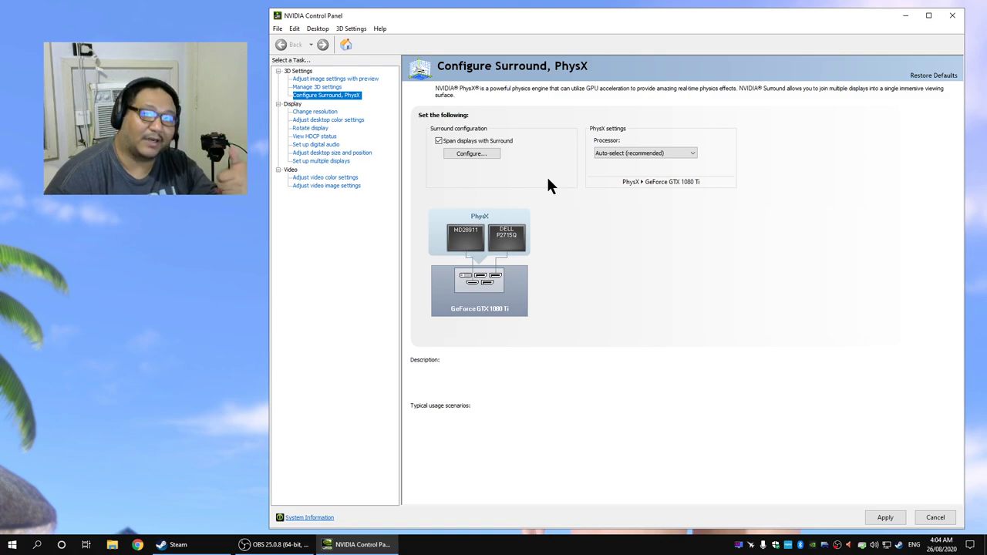
Open the Surround configuration, continuing past the request to close running programs
{"action": "left_click", "coordinate": [488, 154]}
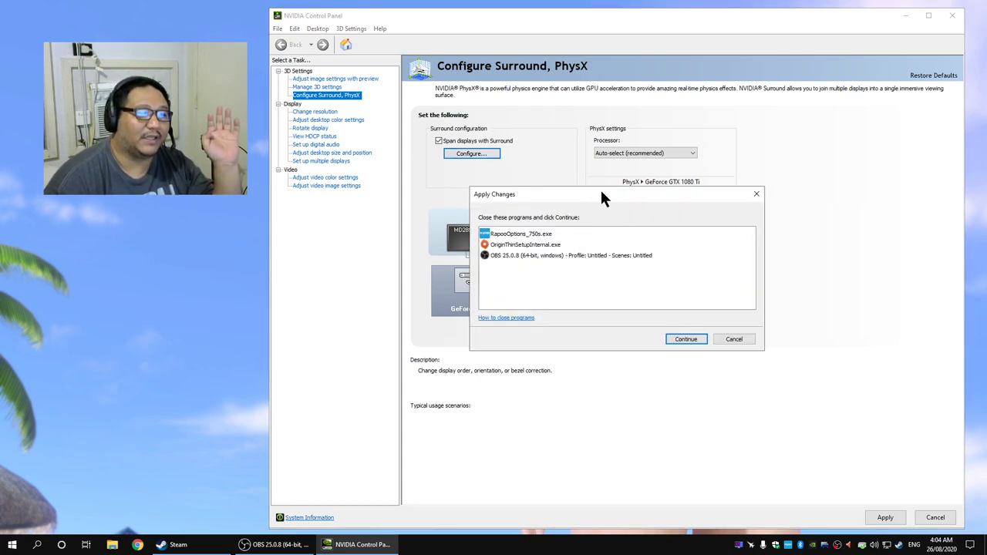
{"action": "left_click_drag", "start_coordinate": [599, 194], "coordinate": [671, 189]}
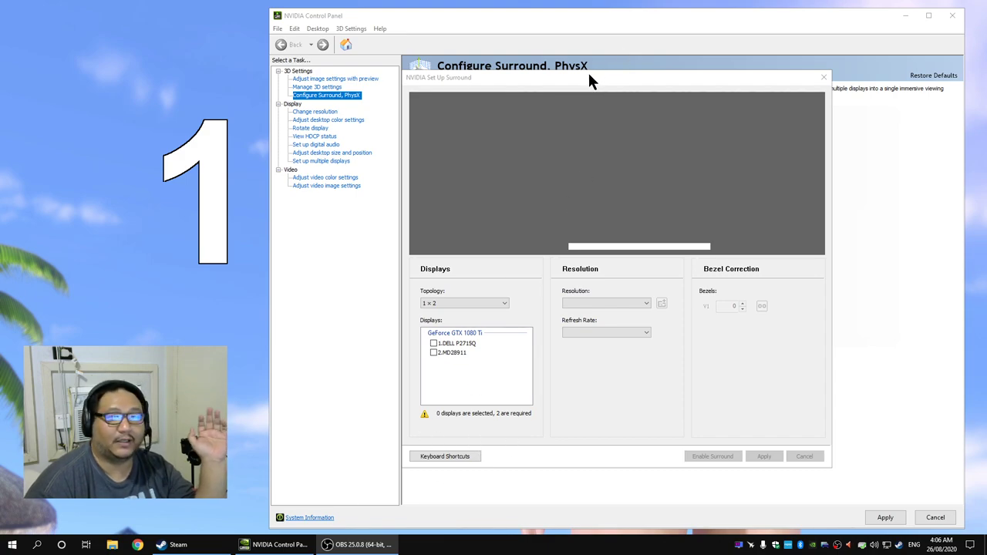
{"action": "left_click_drag", "start_coordinate": [583, 77], "coordinate": [666, 87]}
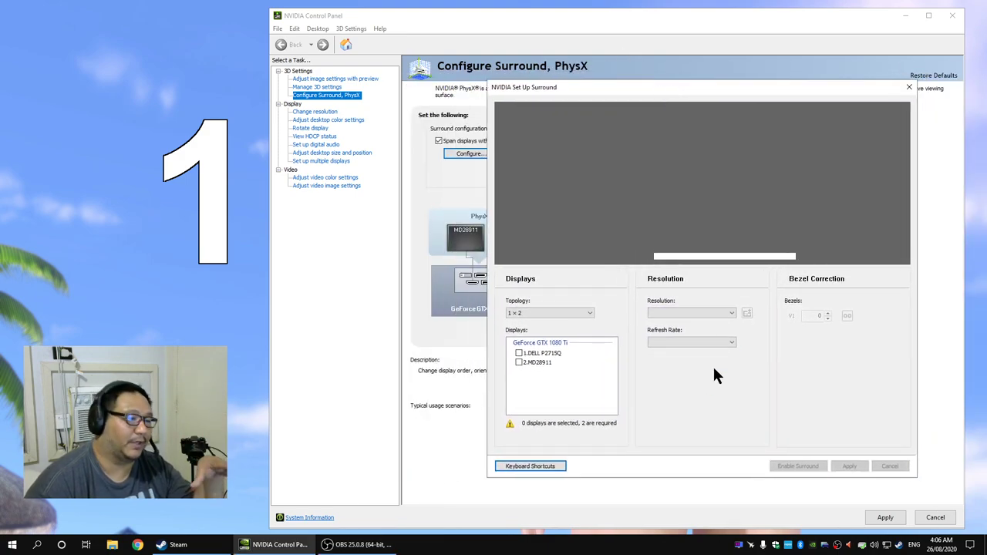
Switch the Surround topology to 2 × 1 and back to 1 × 2
{"action": "left_click", "coordinate": [555, 314]}
{"action": "left_click", "coordinate": [560, 327]}
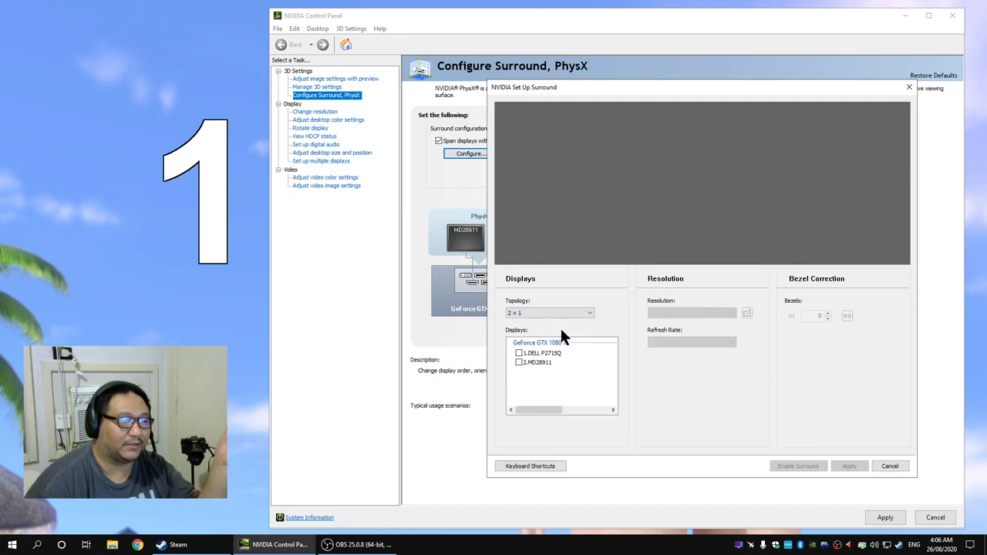
{"action": "left_click", "coordinate": [568, 313]}
{"action": "left_click", "coordinate": [567, 321]}
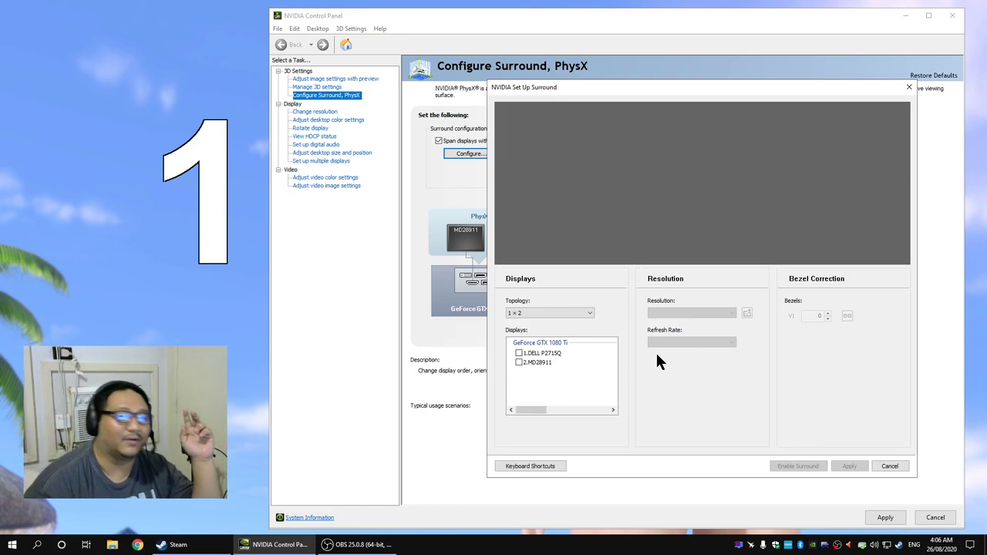
Include the DELL P2715Q and MD28911 displays at 3840 × 1080 and 60 Hz, and enable Surround
{"action": "left_click", "coordinate": [519, 352]}
{"action": "left_click", "coordinate": [518, 362]}
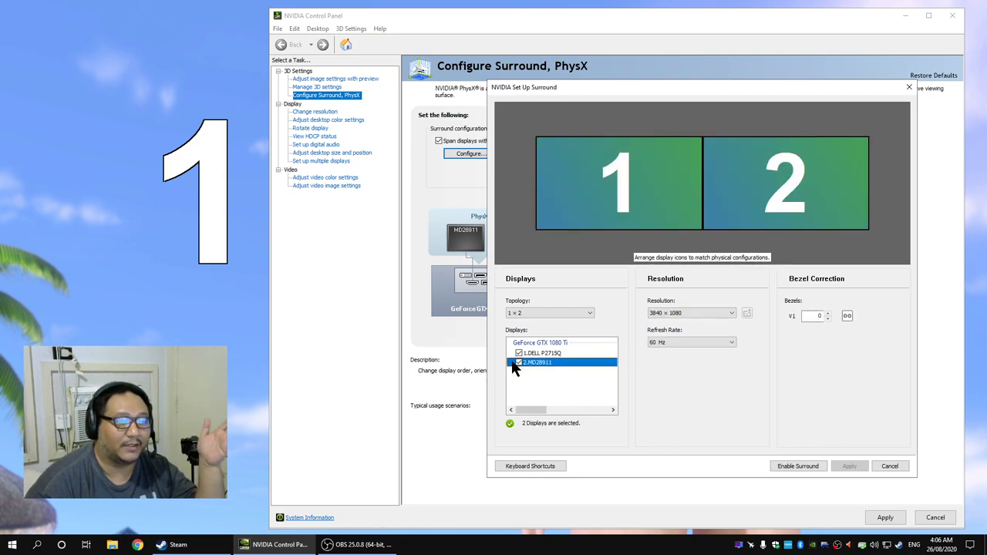
{"action": "left_click", "coordinate": [682, 313]}
{"action": "left_click", "coordinate": [663, 323]}
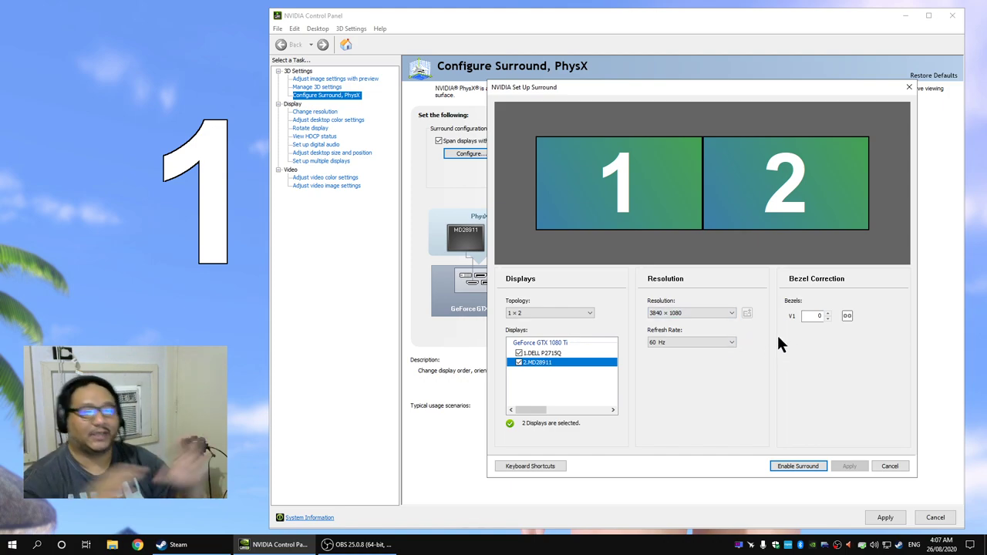
{"action": "left_click", "coordinate": [689, 342]}
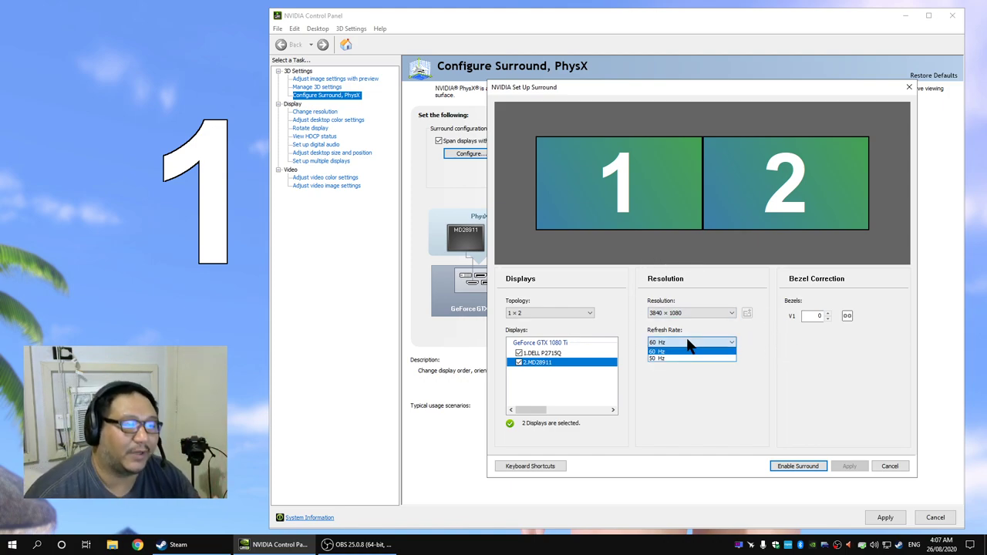
{"action": "left_click", "coordinate": [690, 341]}
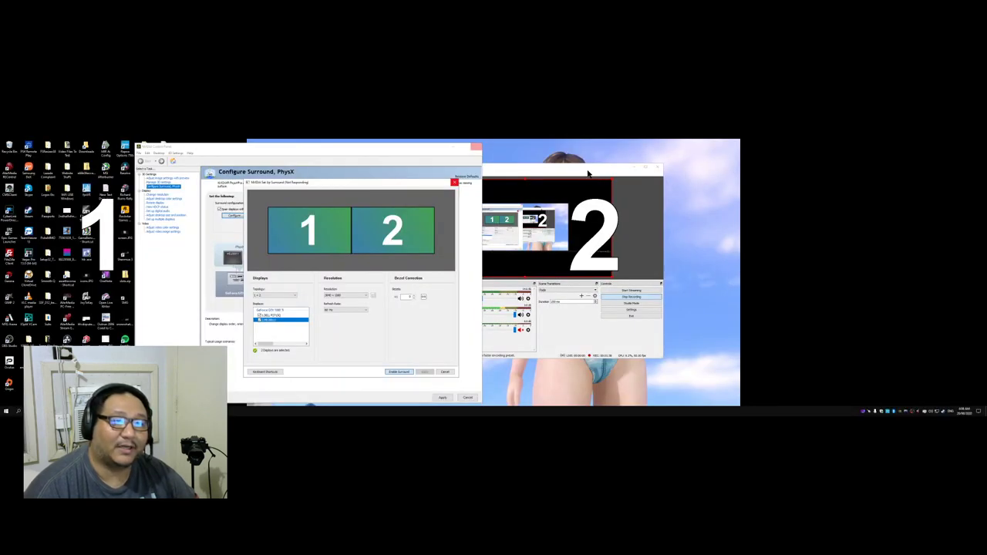
Move the OBS window to the outer side of the second display, clear of the Surround setup
{"action": "left_click", "coordinate": [21, 408]}
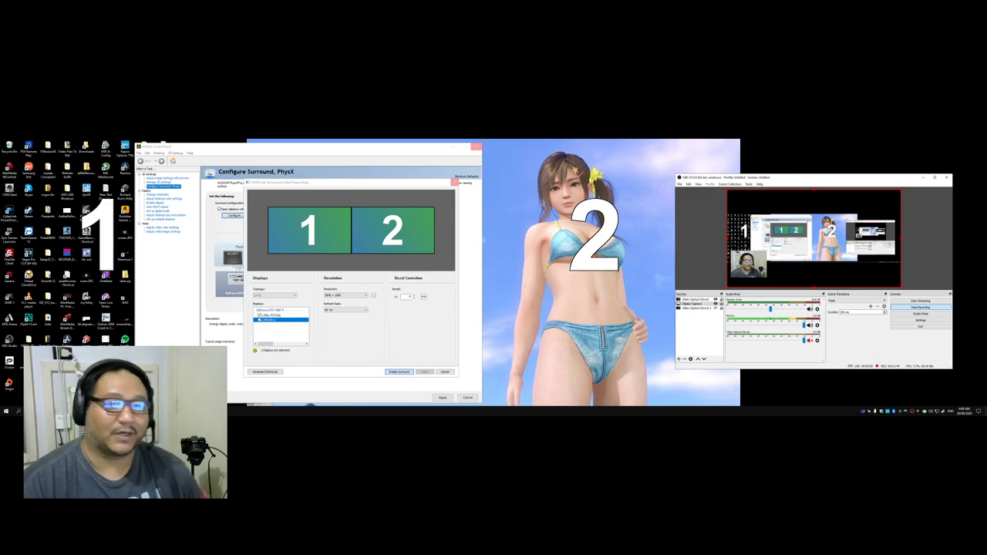
{"action": "mouse_move", "coordinate": [843, 182]}
{"action": "left_mouse_down"}
{"action": "mouse_move", "coordinate": [981, 182]}
{"action": "mouse_move", "coordinate": [806, 182]}
{"action": "mouse_move", "coordinate": [856, 184]}
{"action": "left_mouse_up"}
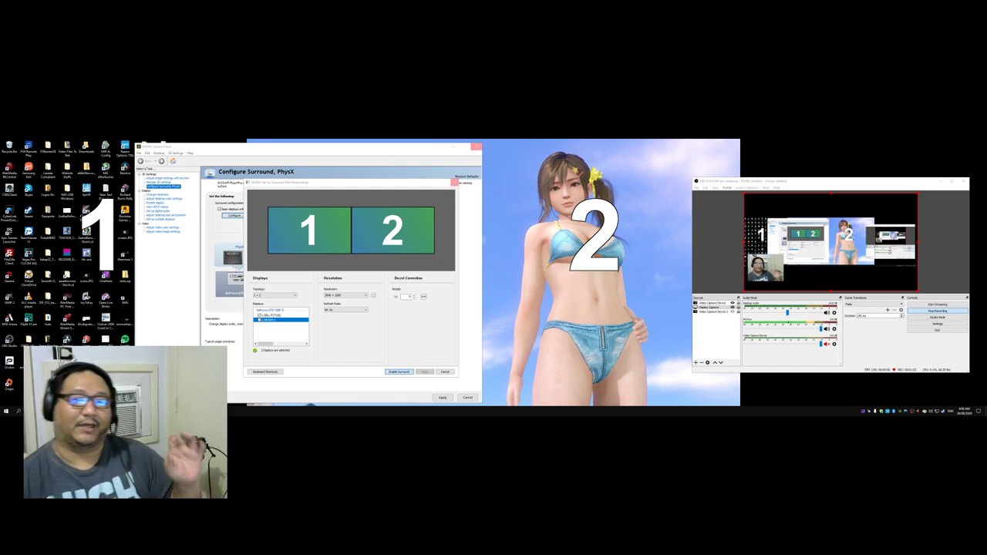
{"action": "left_click", "coordinate": [964, 247]}
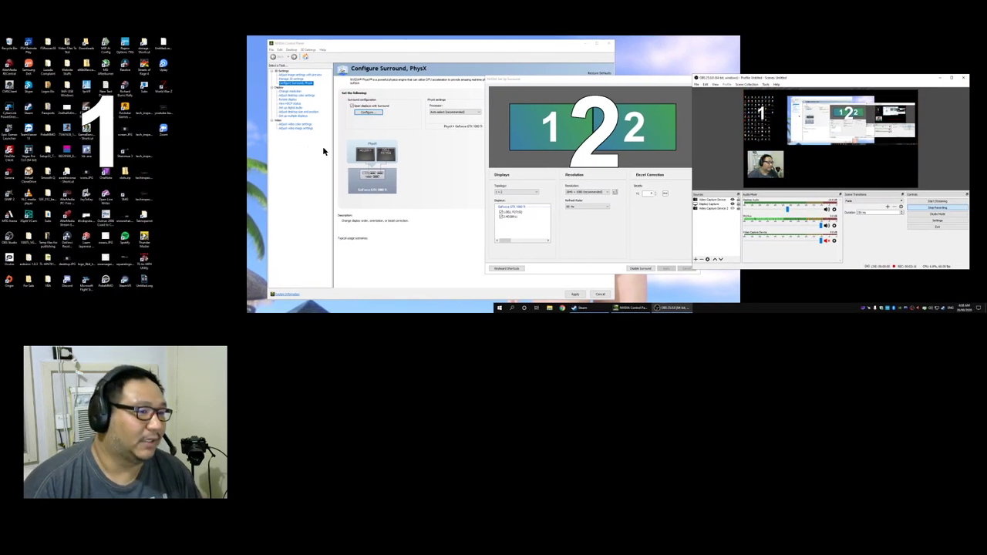
Close the Surround setup and NVIDIA Control Panel, applying the pending changes
{"action": "left_click_drag", "start_coordinate": [603, 89], "coordinate": [351, 88]}
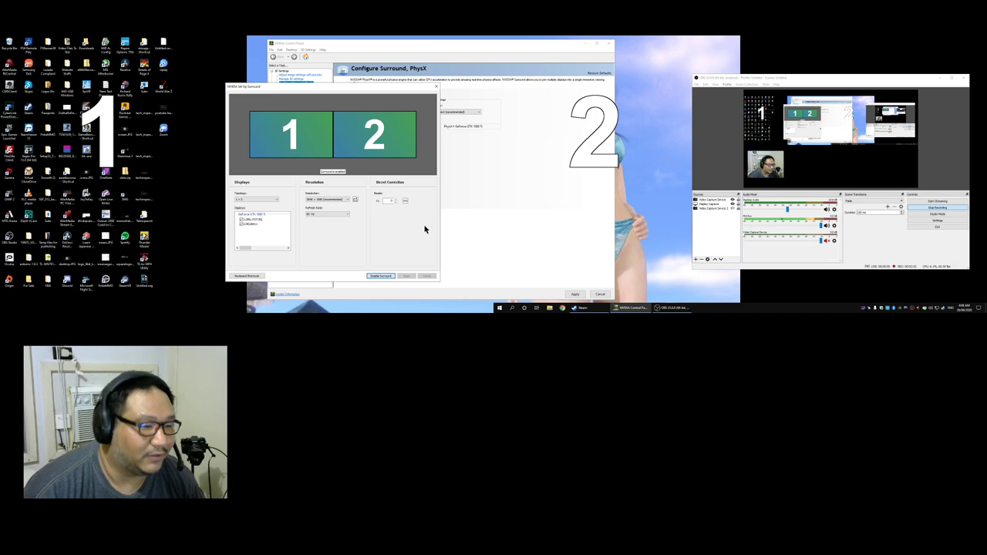
{"action": "left_click", "coordinate": [436, 87]}
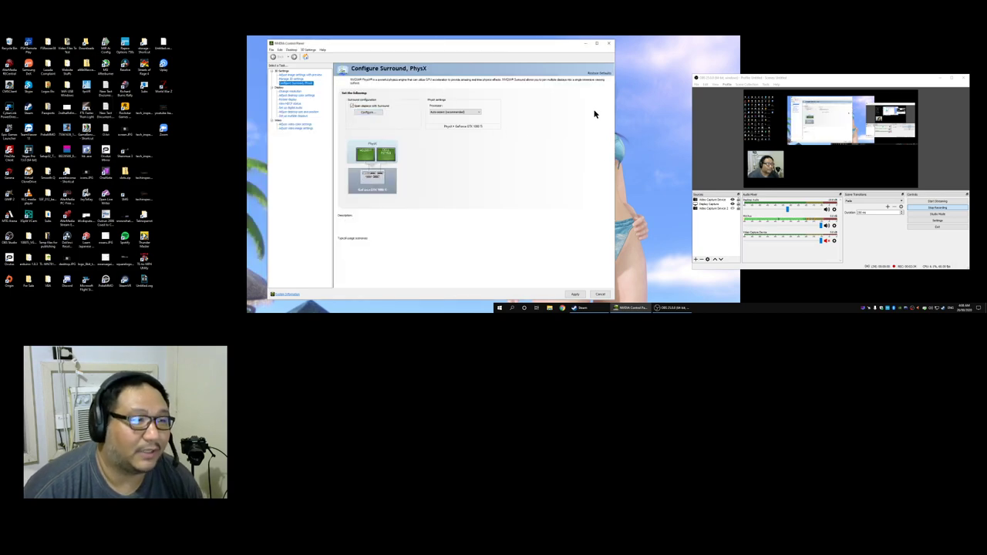
{"action": "left_click", "coordinate": [609, 44]}
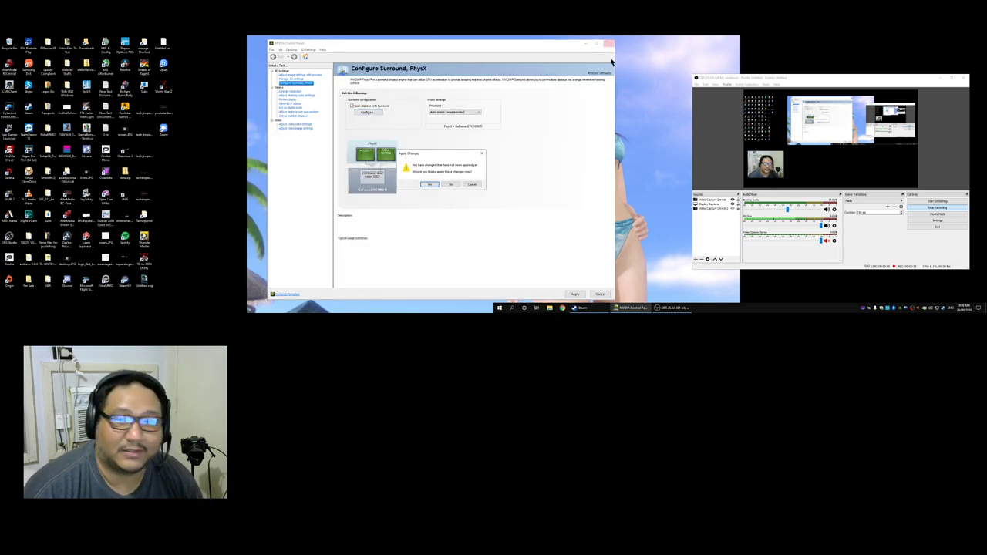
{"action": "left_click", "coordinate": [428, 185]}
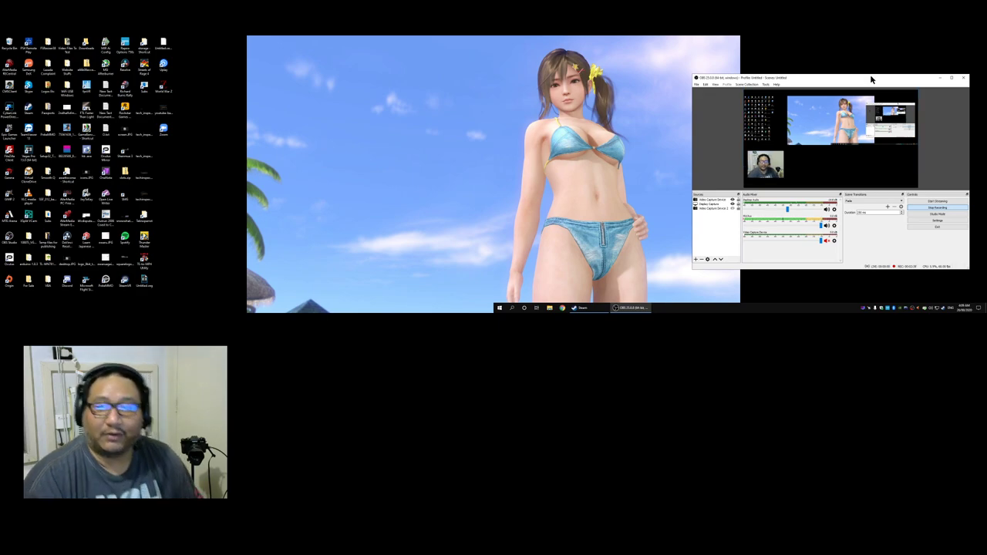
Maximize the OBS window and pull it back into a floating window
{"action": "mouse_move", "coordinate": [870, 77]}
{"action": "left_mouse_down"}
{"action": "mouse_move", "coordinate": [689, 98]}
{"action": "mouse_move", "coordinate": [850, 88]}
{"action": "mouse_move", "coordinate": [870, 75]}
{"action": "left_mouse_up"}
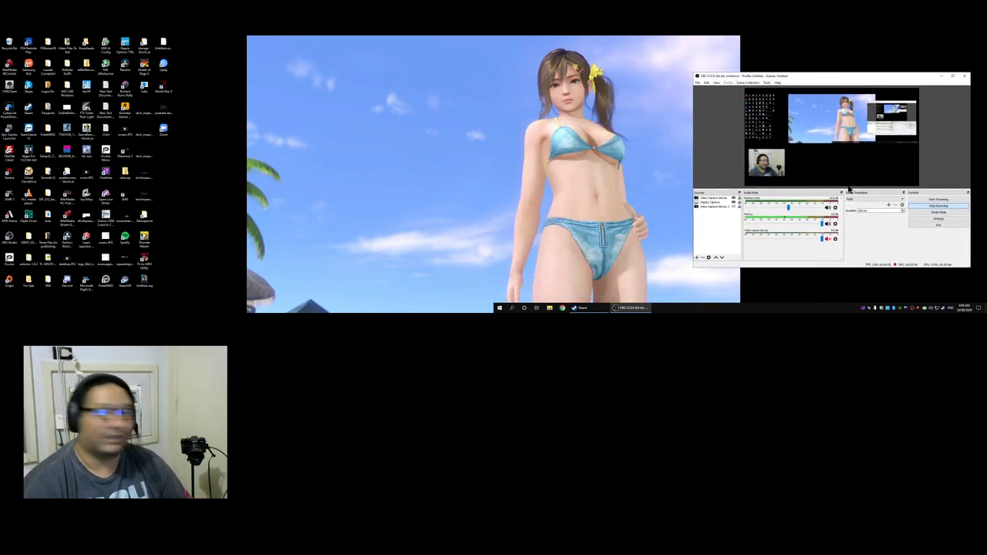
{"action": "left_click", "coordinate": [954, 77]}
{"action": "left_click_drag", "start_coordinate": [802, 42], "coordinate": [819, 66]}
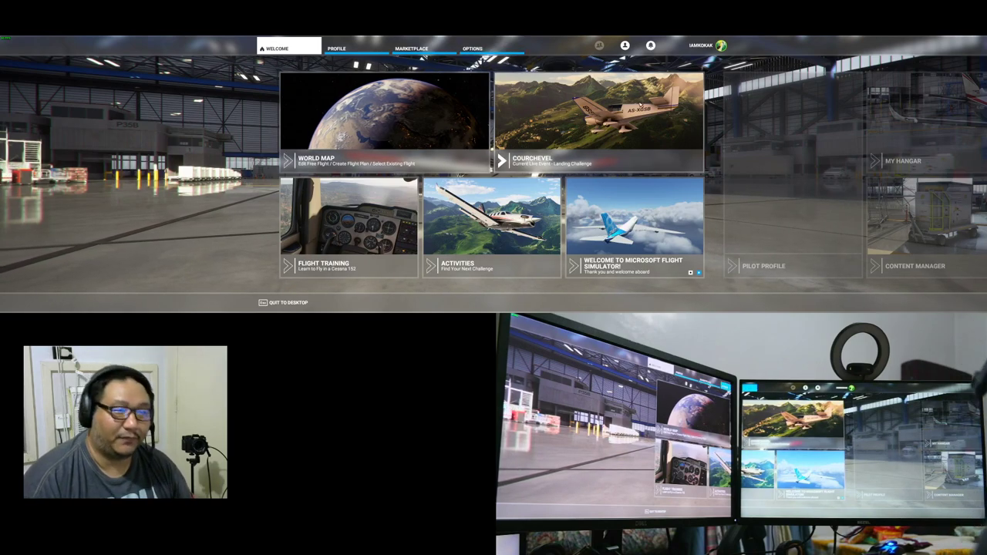
Open the General graphics options, set the full screen resolution to 1920x1080, and keep the new display settings
{"action": "left_click", "coordinate": [486, 47]}
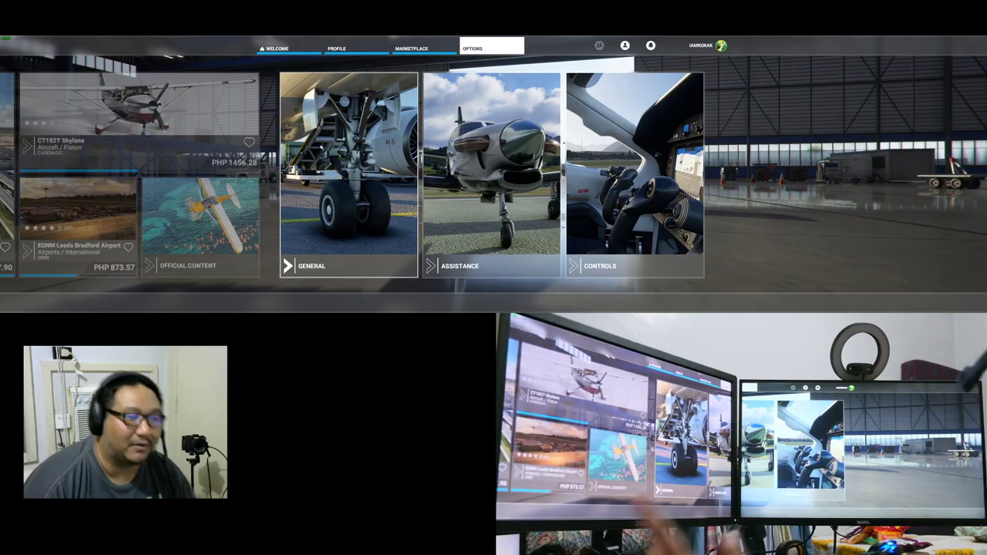
{"action": "left_click", "coordinate": [383, 152]}
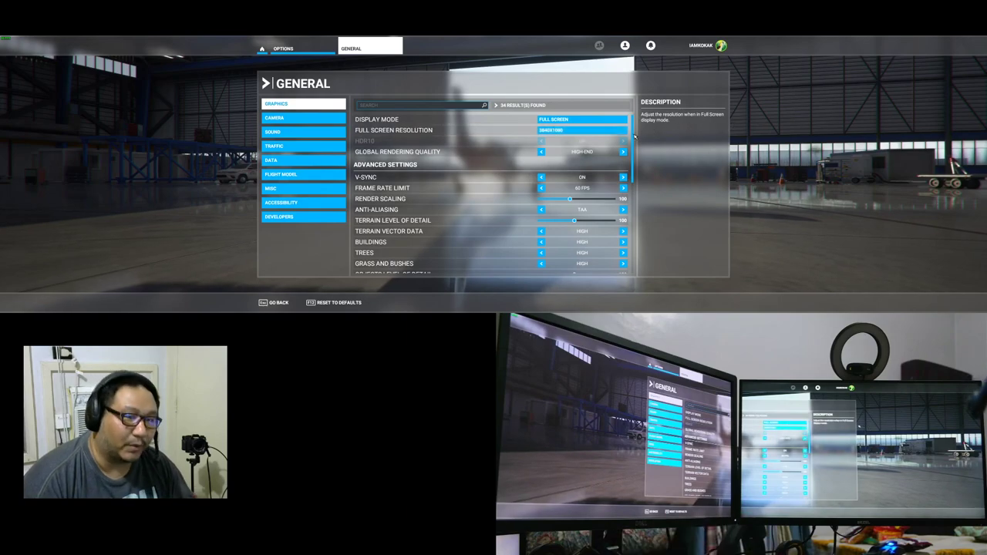
{"action": "left_click", "coordinate": [586, 130]}
{"action": "scroll", "coordinate": [548, 185], "scroll_direction": "down", "scroll_amount": 3}
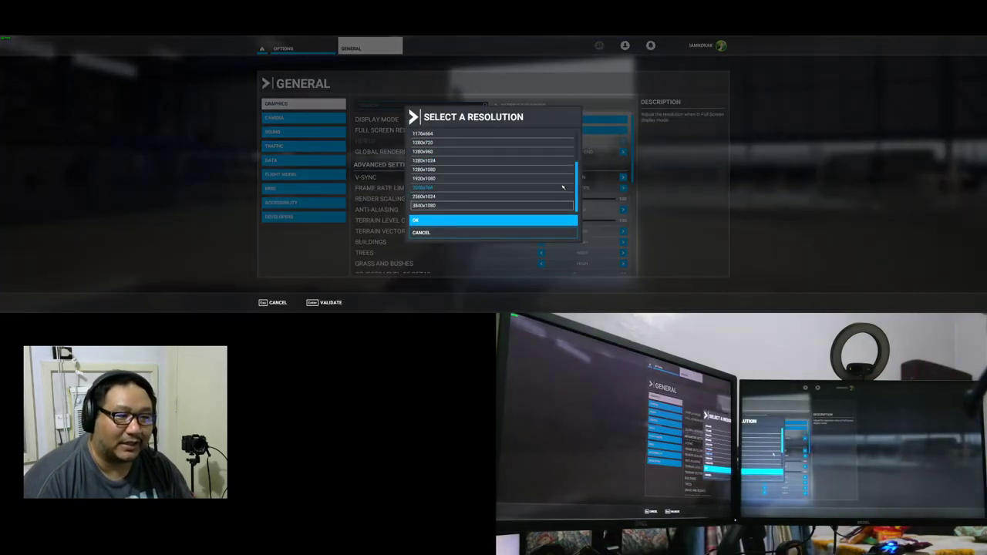
{"action": "left_click", "coordinate": [495, 181]}
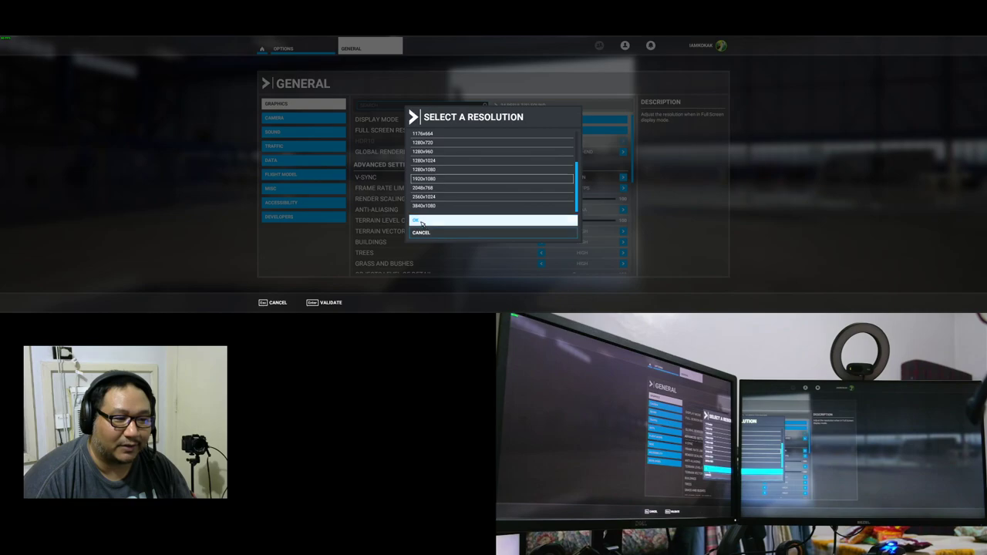
{"action": "left_click", "coordinate": [420, 220]}
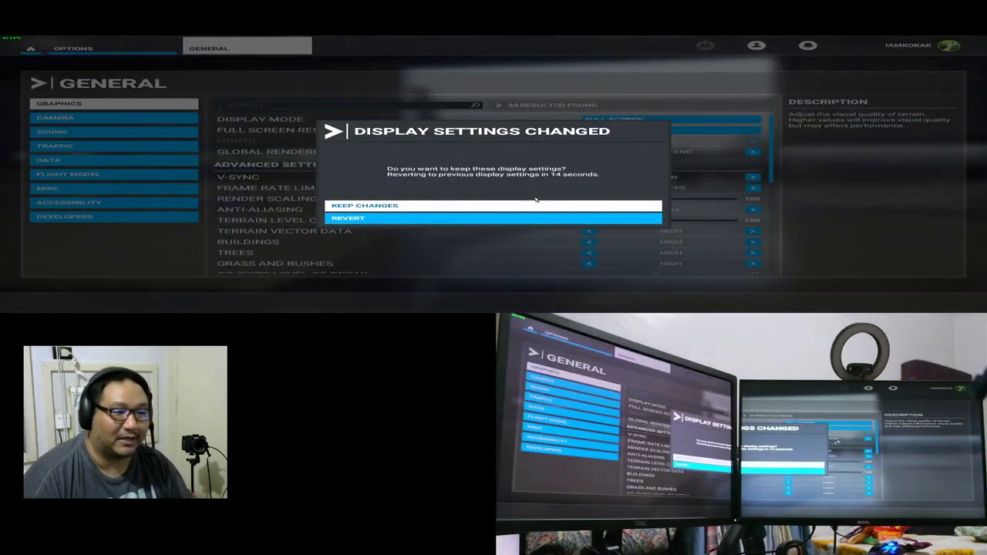
{"action": "left_click", "coordinate": [536, 204]}
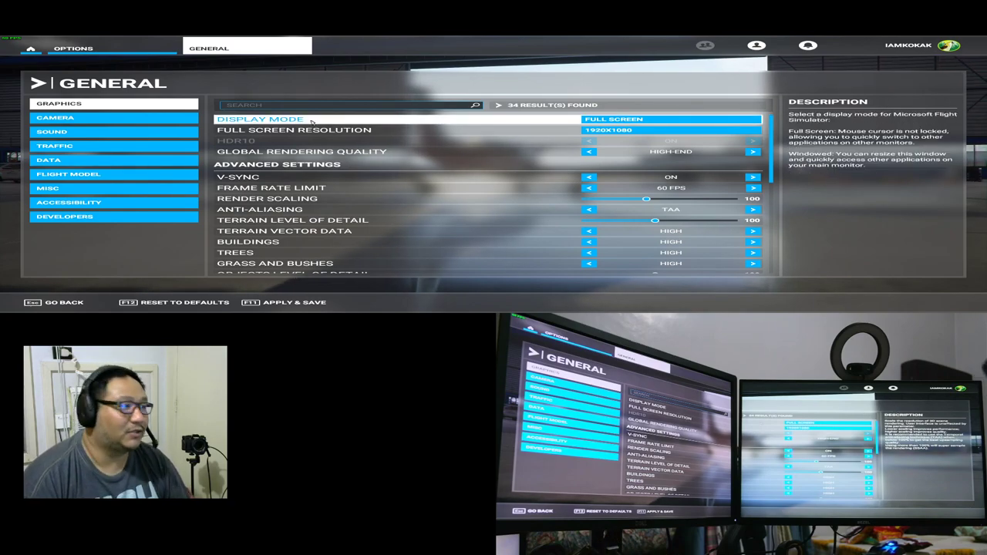
Set the full screen resolution to 3840x1080 to span both monitors, and keep the new display settings
{"action": "key", "text": "Escape"}
{"action": "key", "text": "Escape"}
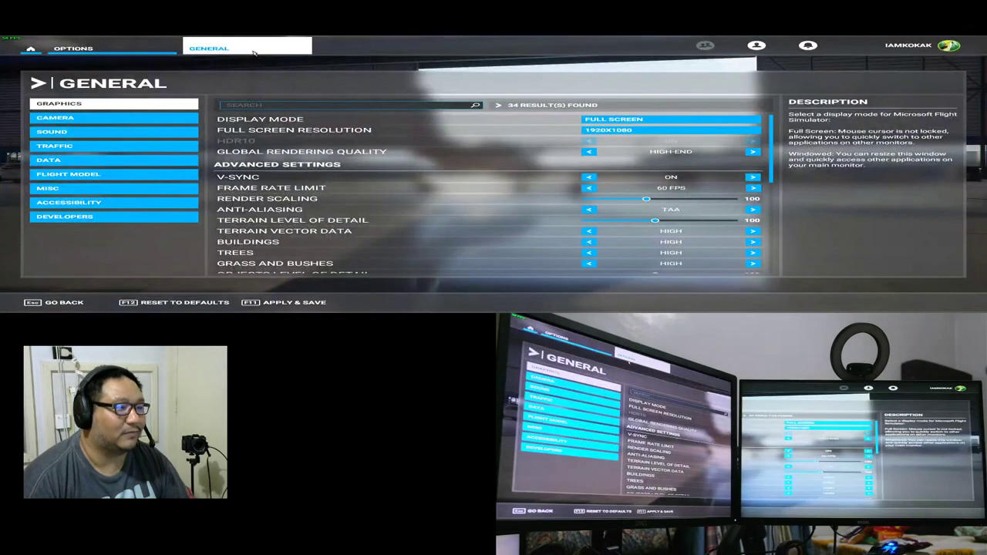
{"action": "left_click", "coordinate": [678, 132]}
{"action": "scroll", "coordinate": [623, 150], "scroll_direction": "down", "scroll_amount": 3}
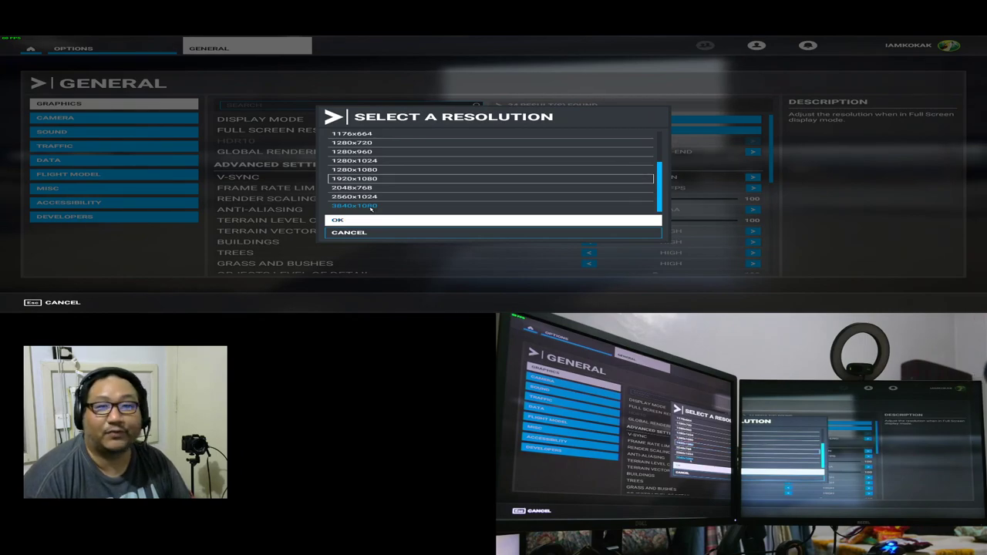
{"action": "left_click", "coordinate": [370, 206]}
{"action": "left_click", "coordinate": [370, 220]}
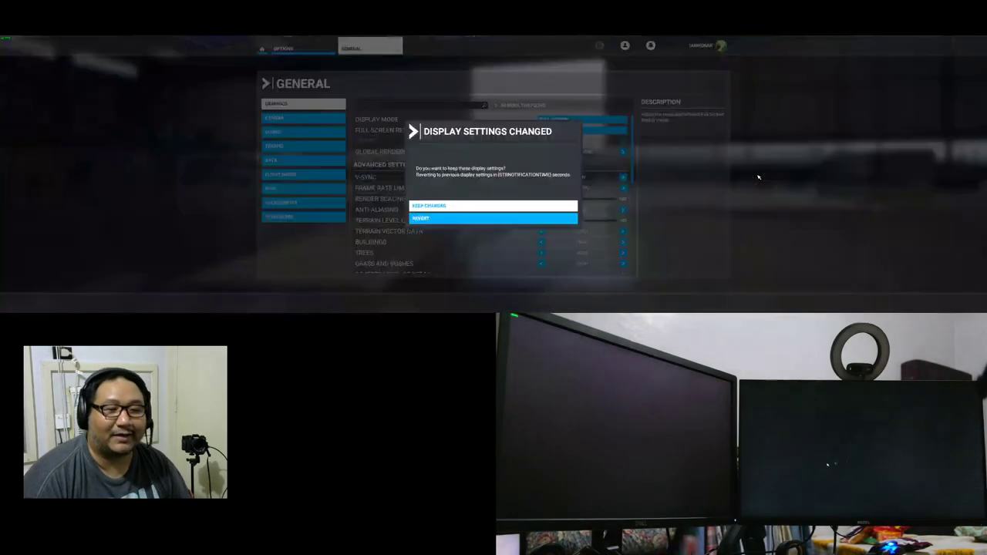
{"action": "left_click", "coordinate": [530, 206]}
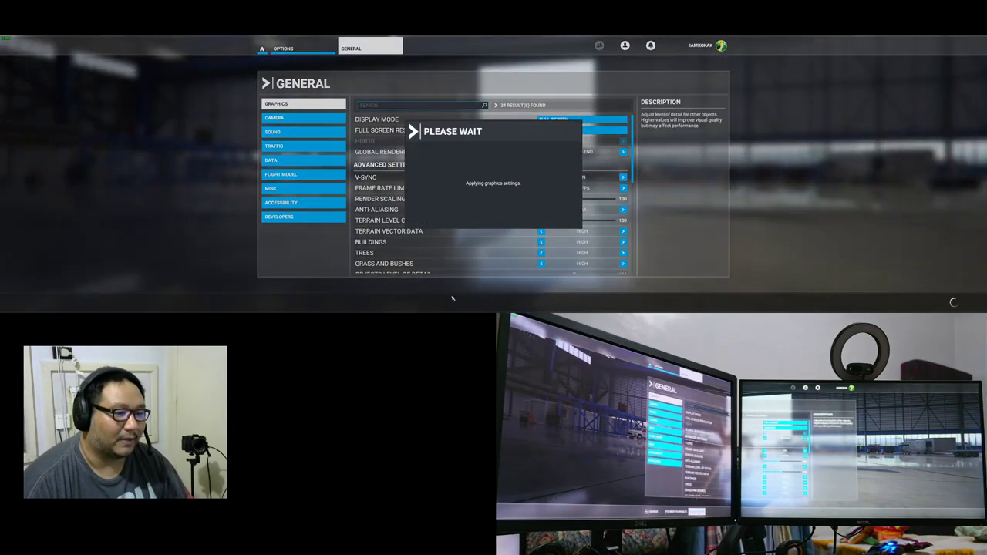